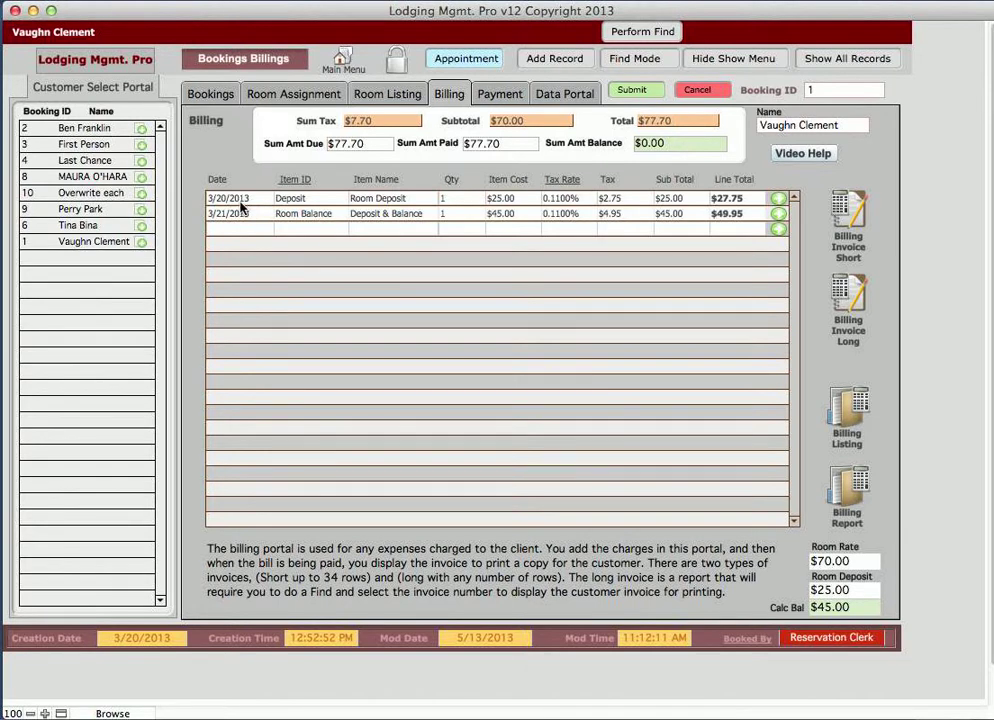
Show the current booking's payment records and open the long billing invoice.
{"action": "left_click", "coordinate": [499, 96]}
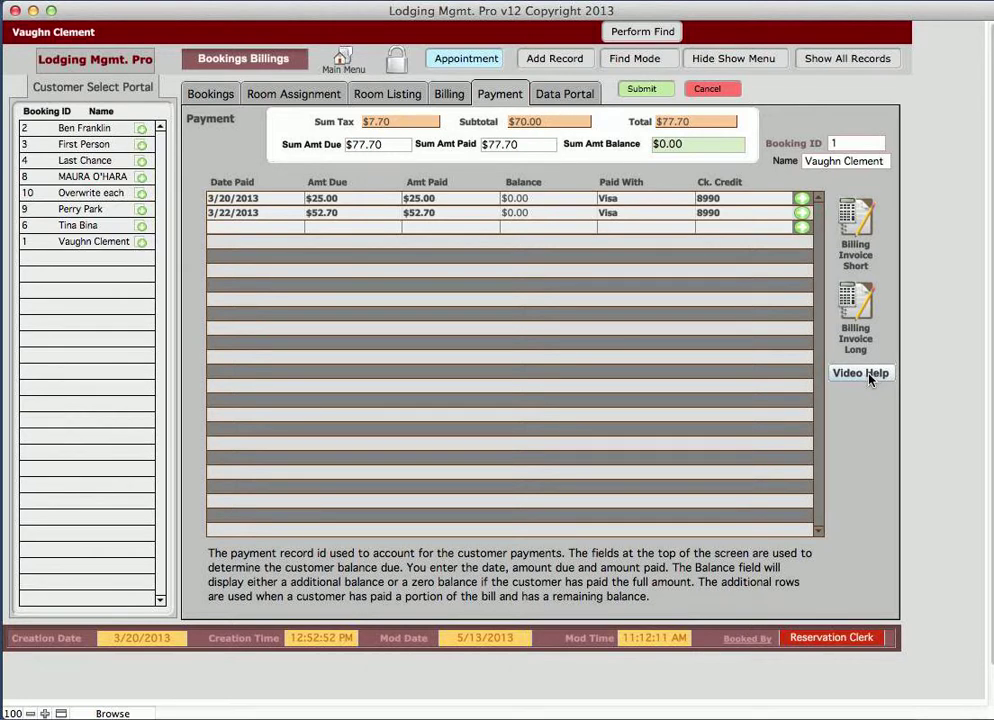
{"action": "left_click", "coordinate": [857, 305]}
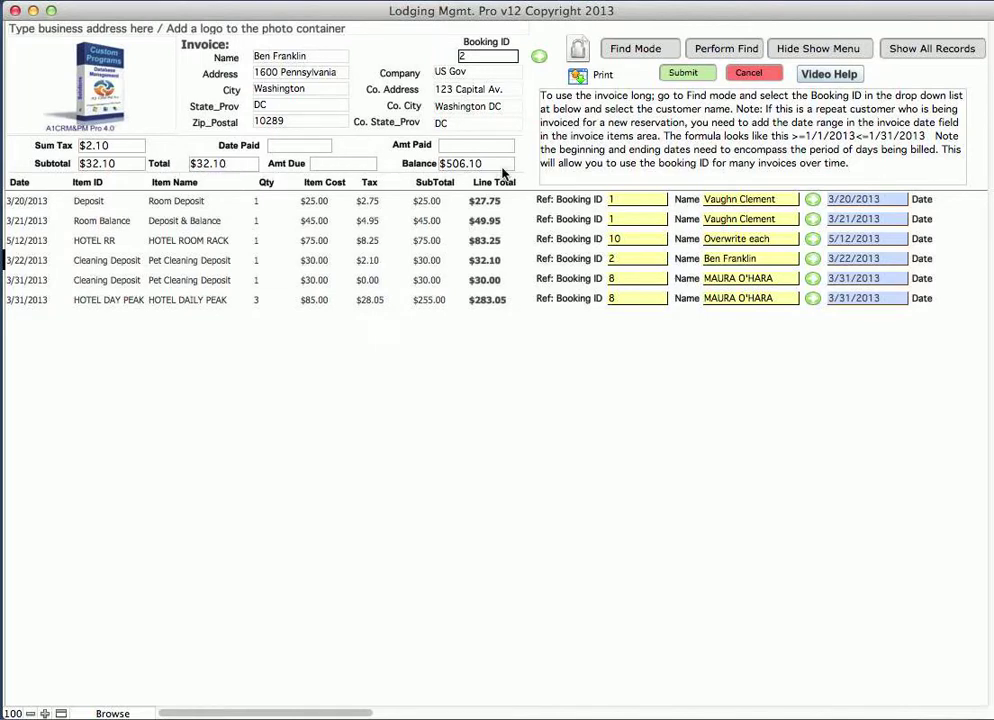
Find the long invoice items of the US Gov customer by booking ID and name, leaving the date criterion blank.
{"action": "left_click", "coordinate": [644, 53]}
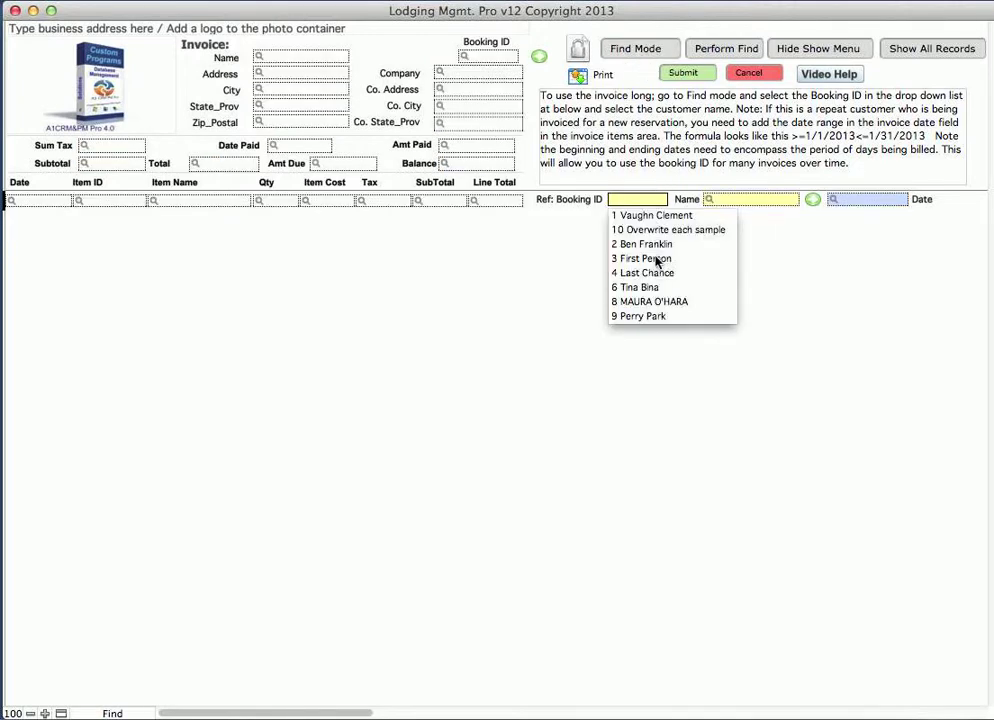
{"action": "left_click", "coordinate": [643, 245]}
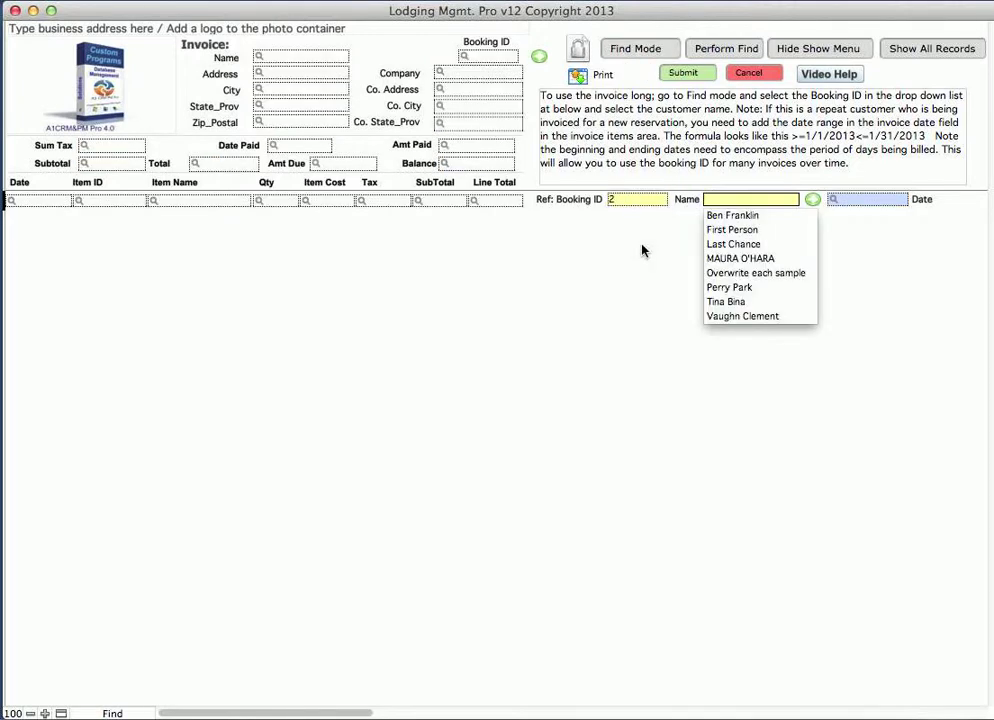
{"action": "left_click", "coordinate": [746, 216]}
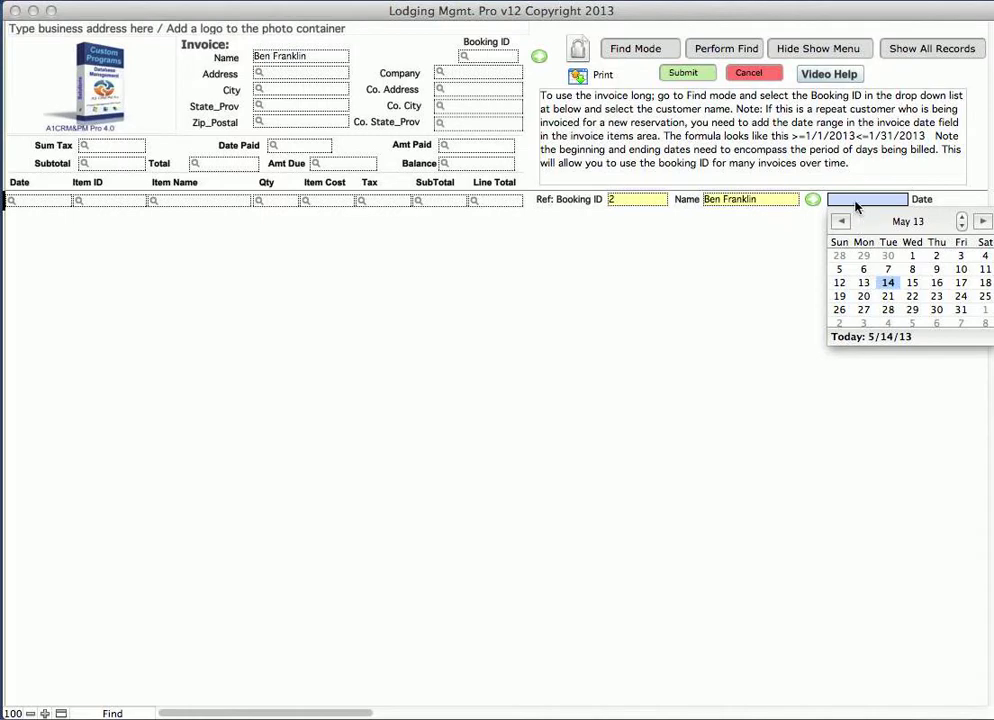
{"action": "left_click", "coordinate": [856, 203]}
{"action": "left_click", "coordinate": [799, 244]}
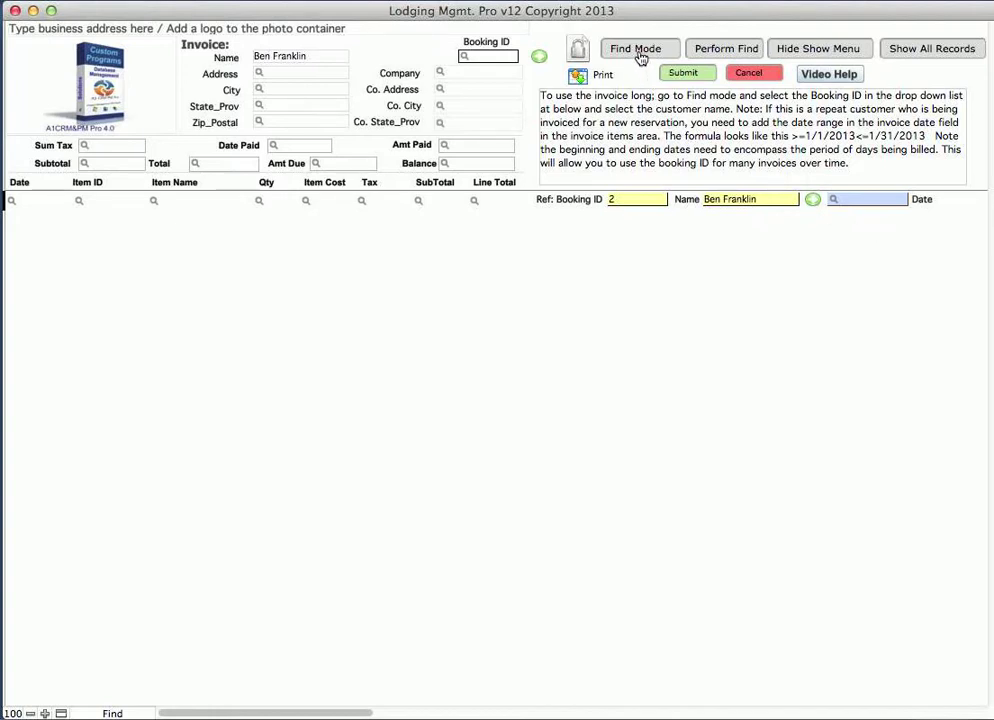
{"action": "left_click", "coordinate": [717, 52]}
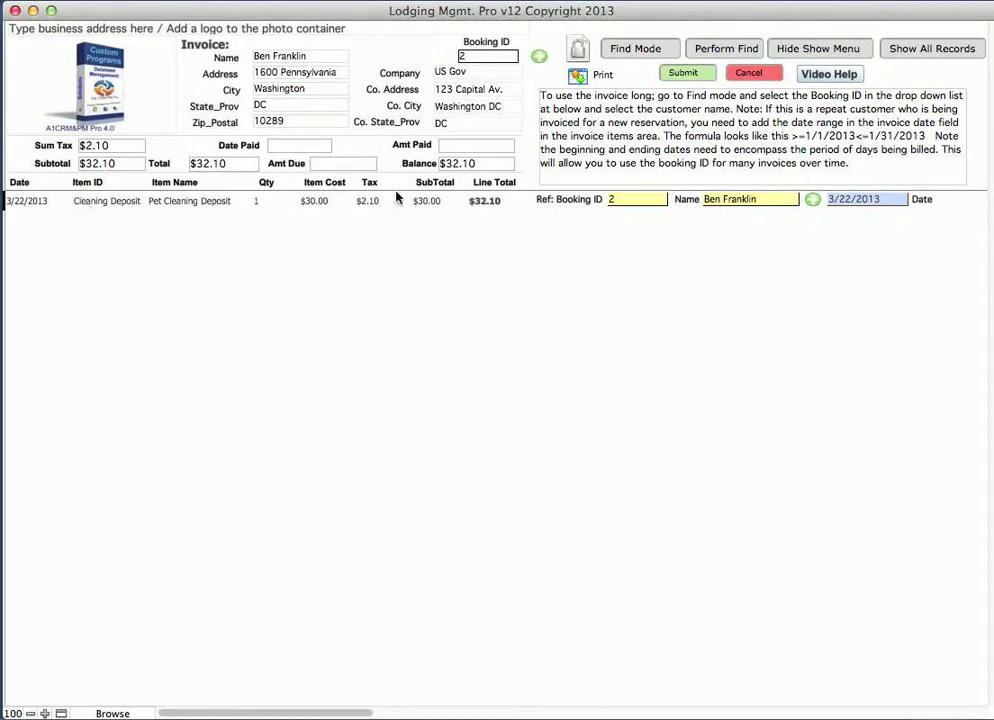
Find the long invoice items of the customer with the 3/20/2013 room deposit by booking ID and name, without a date.
{"action": "left_click", "coordinate": [632, 60]}
{"action": "left_click", "coordinate": [640, 199]}
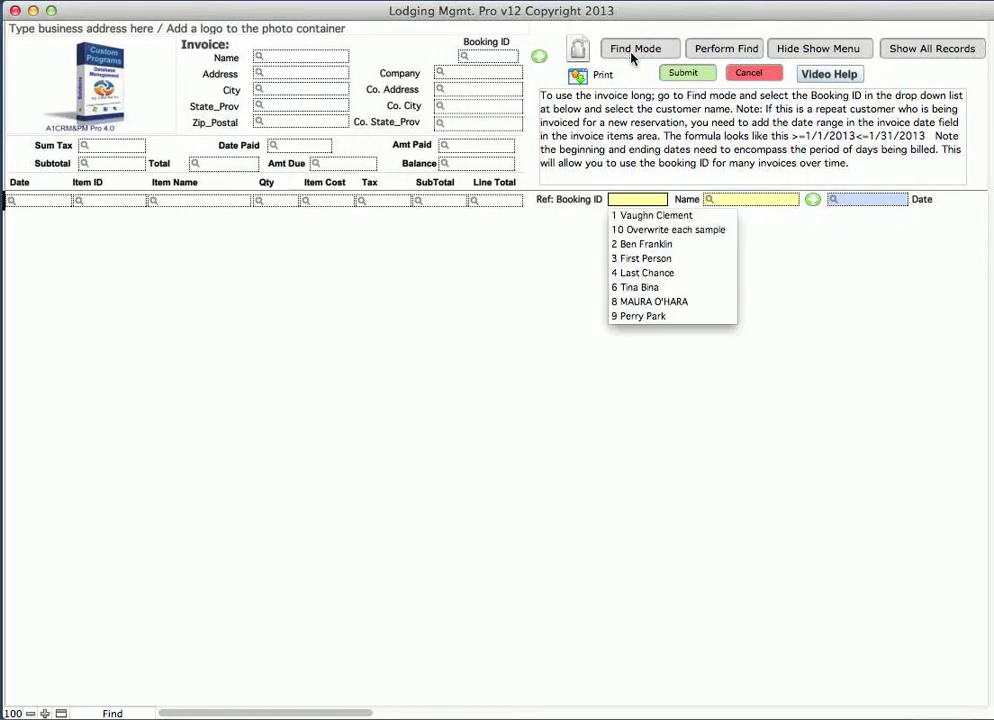
{"action": "left_click", "coordinate": [648, 218]}
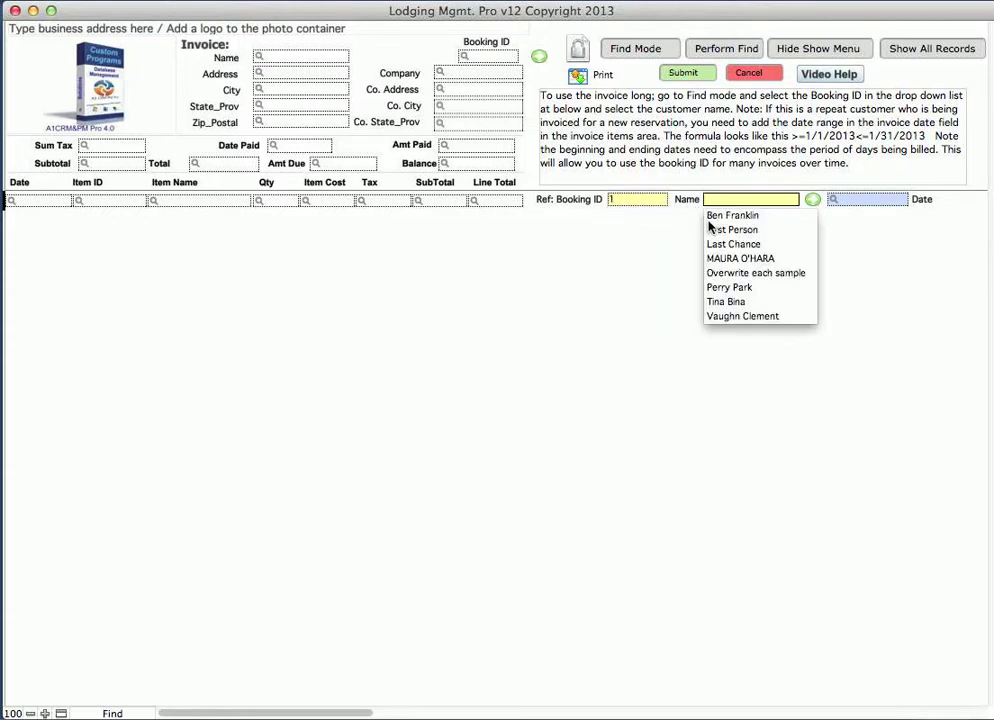
{"action": "left_click", "coordinate": [733, 318]}
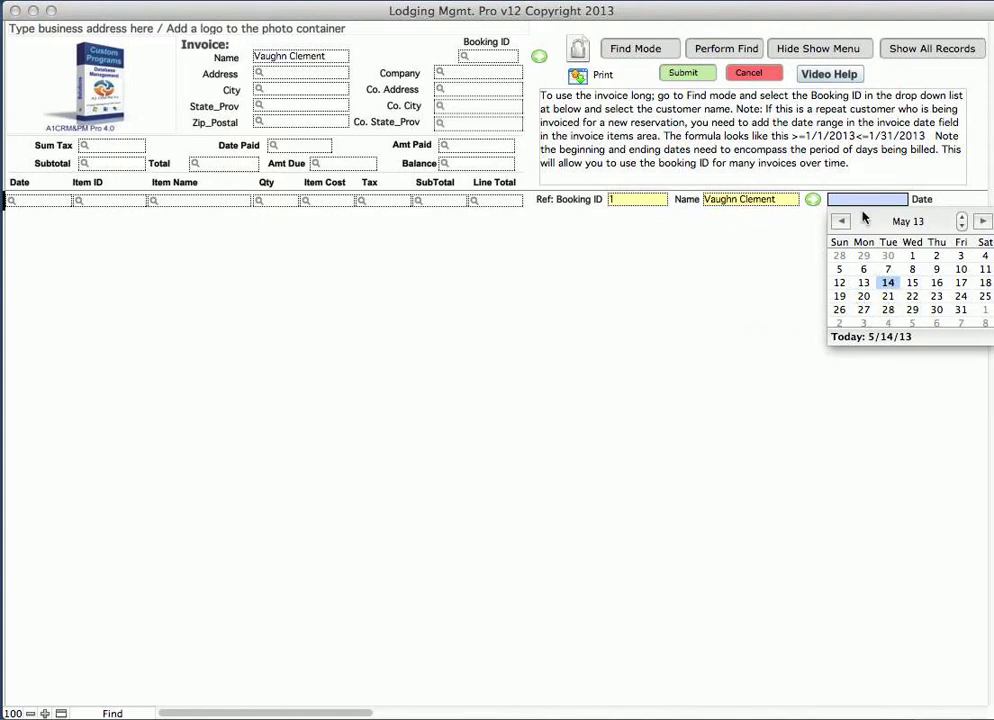
{"action": "left_click", "coordinate": [720, 57]}
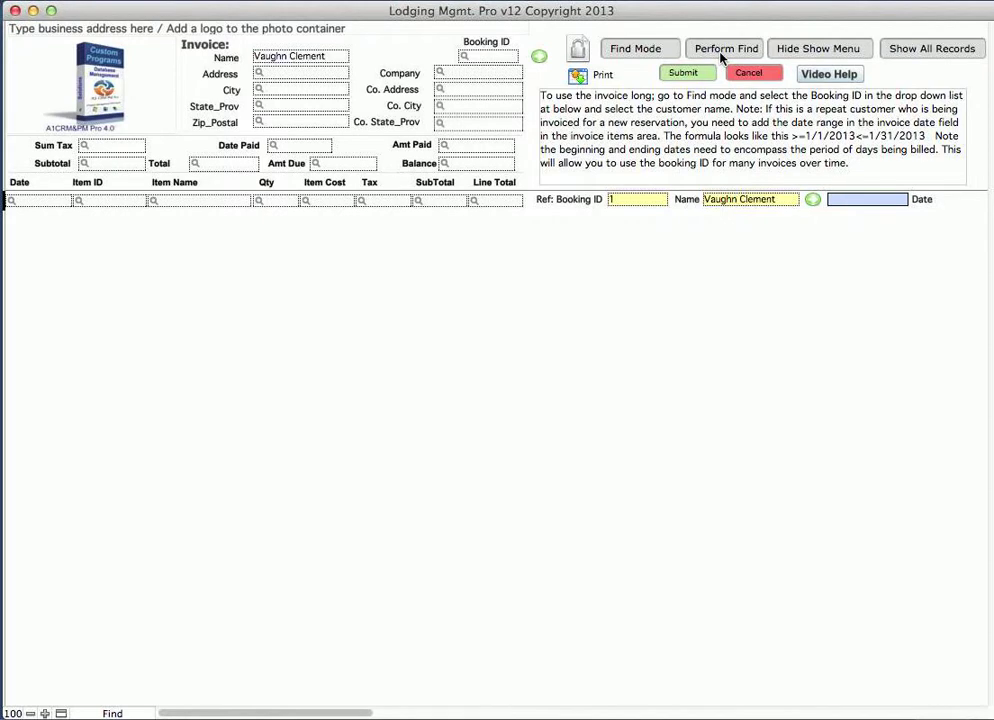
{"action": "left_click", "coordinate": [721, 53]}
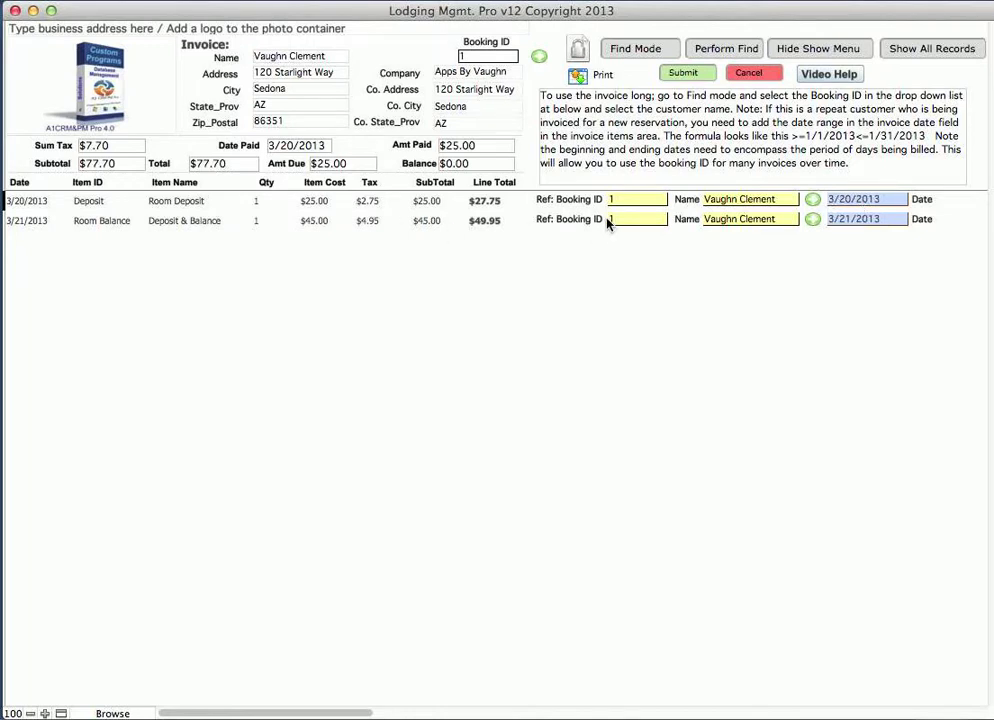
Start a new invoice find and set its date range criterion to >=5/1/2013<=5/30/2013.
{"action": "left_click", "coordinate": [862, 202]}
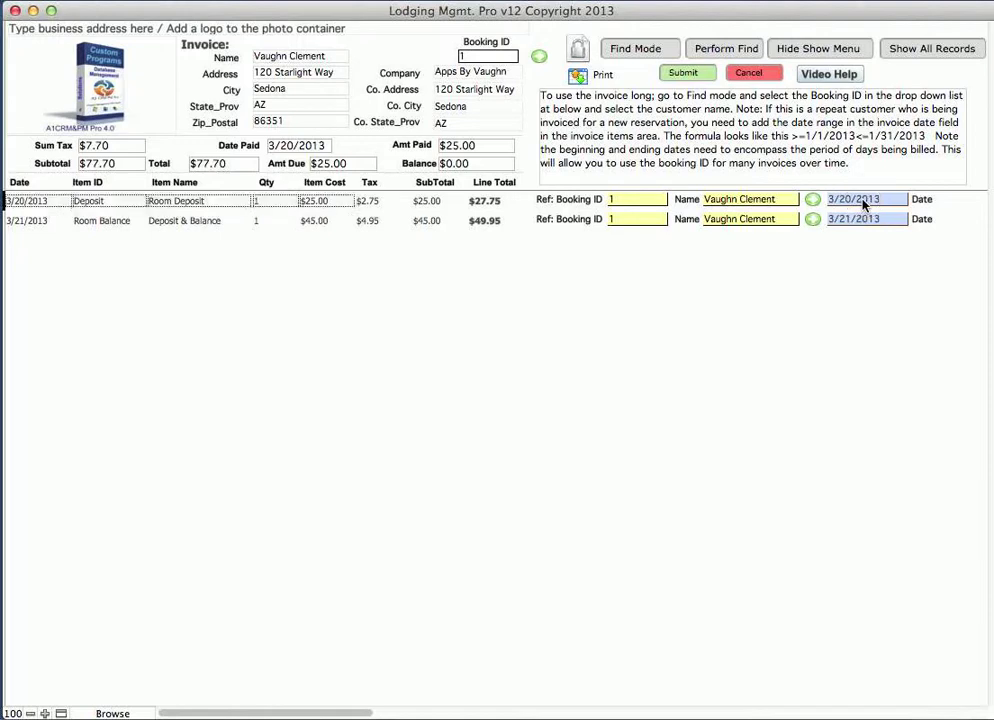
{"action": "left_click", "coordinate": [862, 202]}
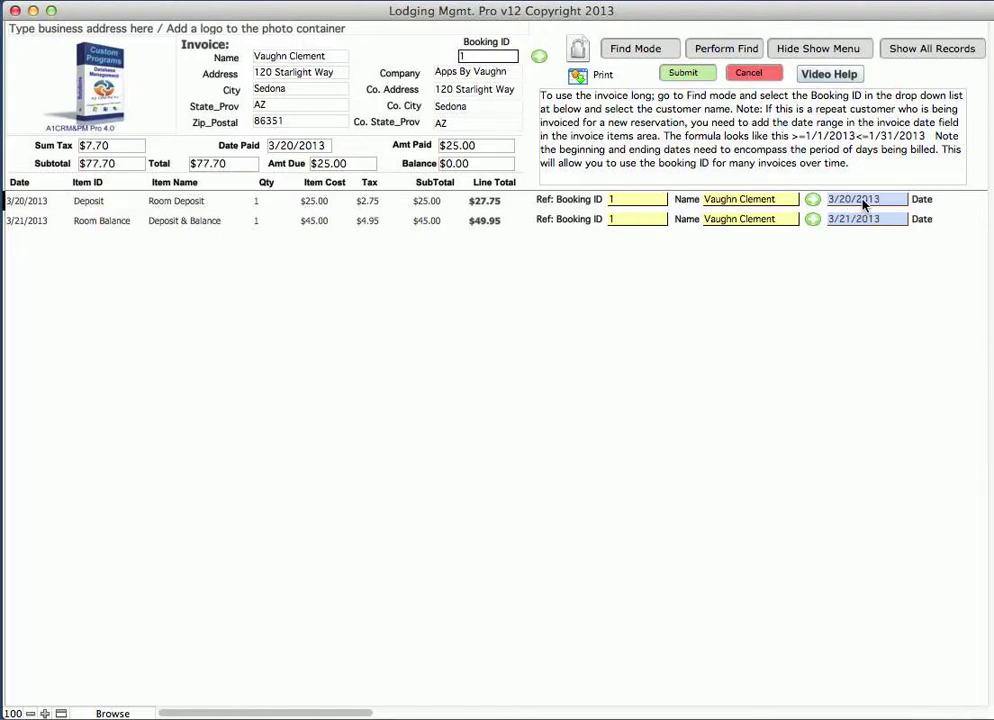
{"action": "left_click", "coordinate": [641, 48]}
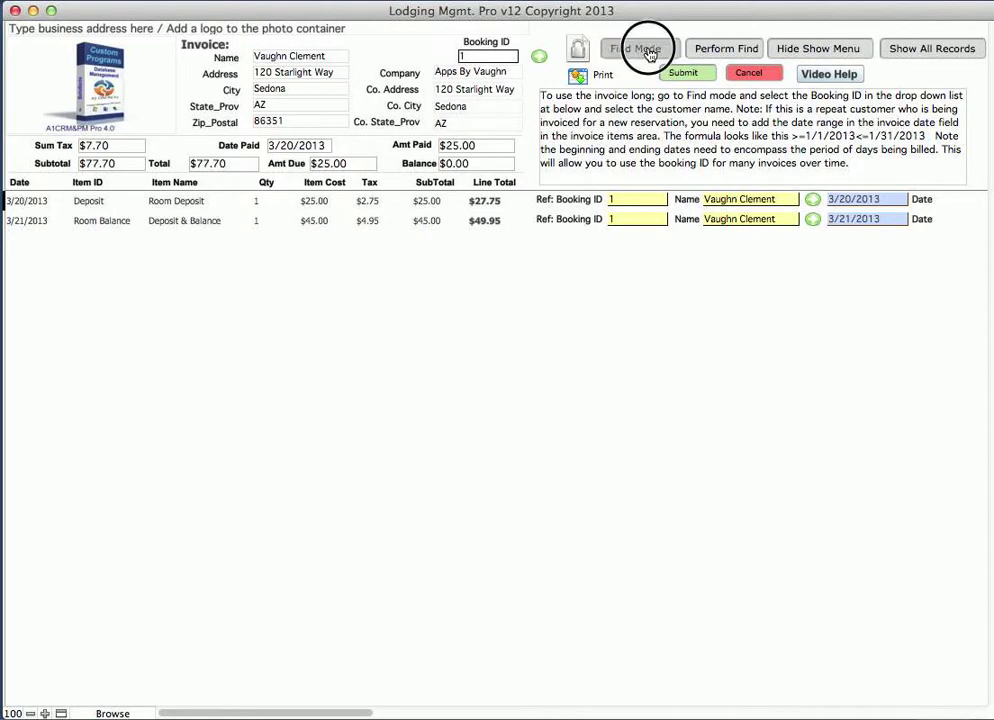
{"action": "left_click", "coordinate": [834, 200]}
{"action": "left_click", "coordinate": [835, 202]}
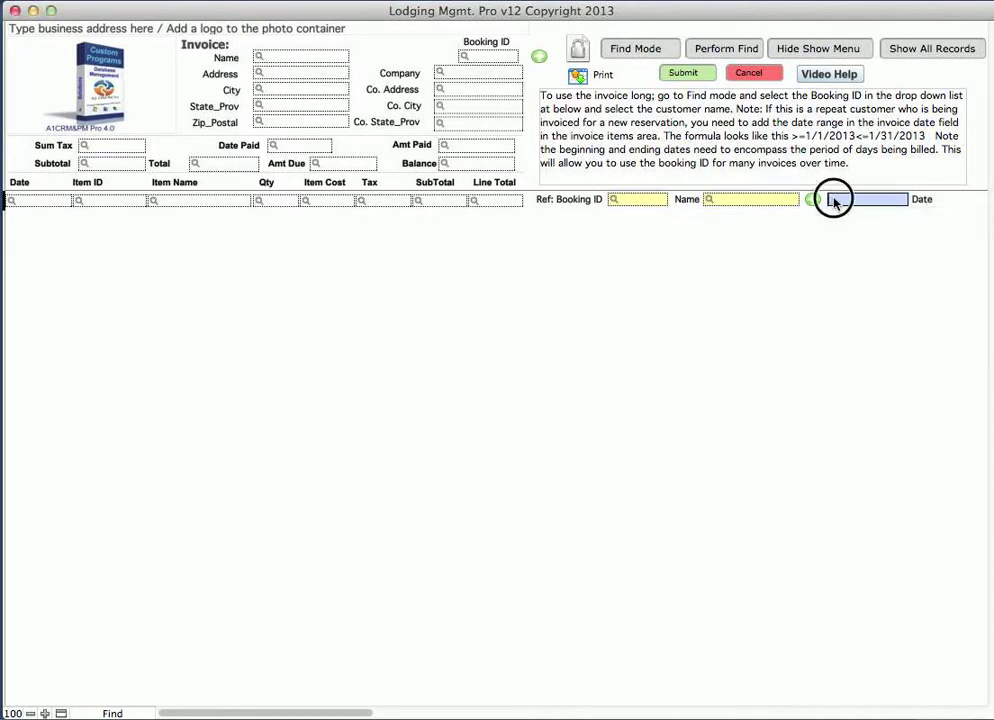
{"action": "type", "text": ">"}
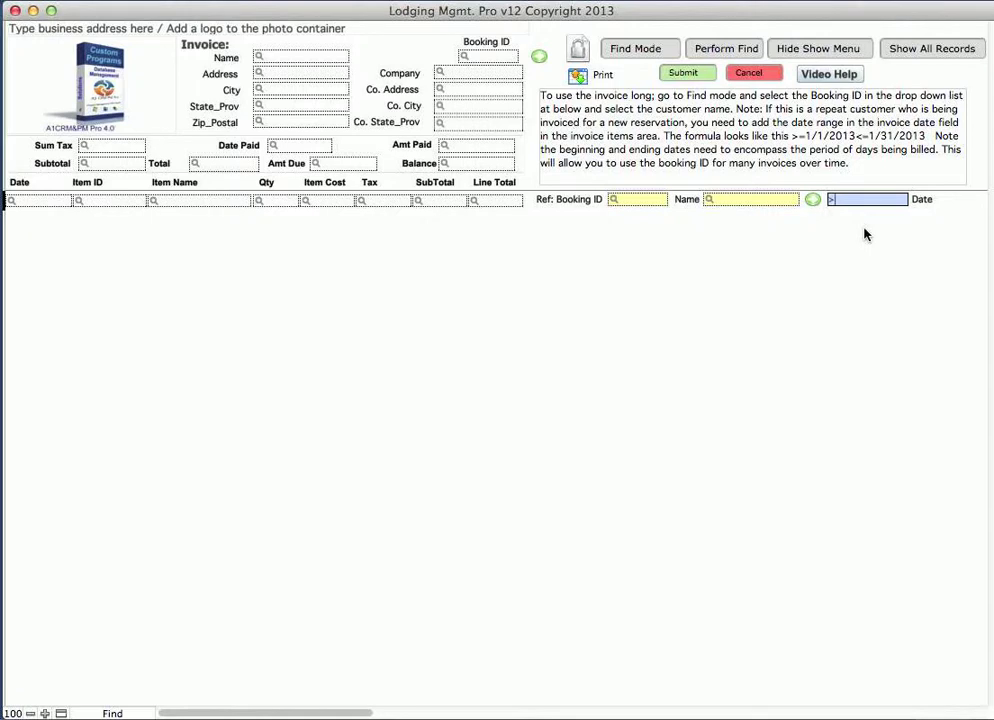
{"action": "type", "text": "="}
{"action": "key", "text": "BackSpace"}
{"action": "type", "text": "=5/1/"}
{"action": "type", "text": "2013<=5/"}
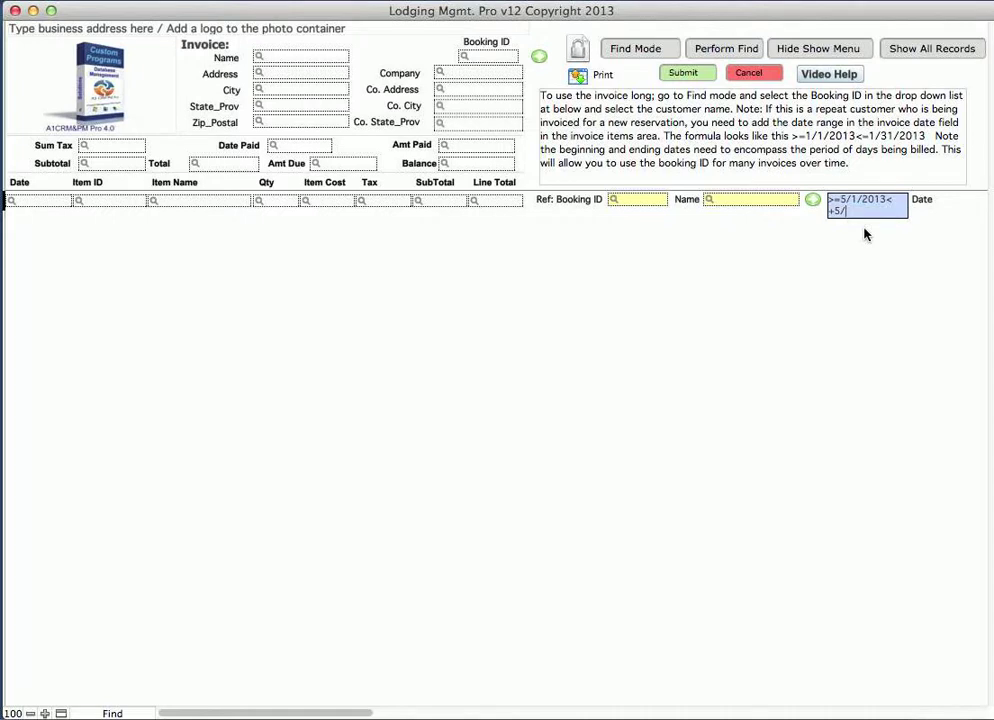
{"action": "key", "text": "BackSpace"}
{"action": "key", "text": "BackSpace"}
{"action": "key", "text": "BackSpace"}
{"action": "type", "text": ">"}
{"action": "key", "text": "BackSpace"}
{"action": "type", "text": "="}
{"action": "type", "text": "5/3"}
{"action": "type", "text": "0/2"}
{"action": "type", "text": "013"}
Try to find the room-deposit customer's items within the entered date range by booking ID and name, and cancel the find.
{"action": "left_click", "coordinate": [641, 205]}
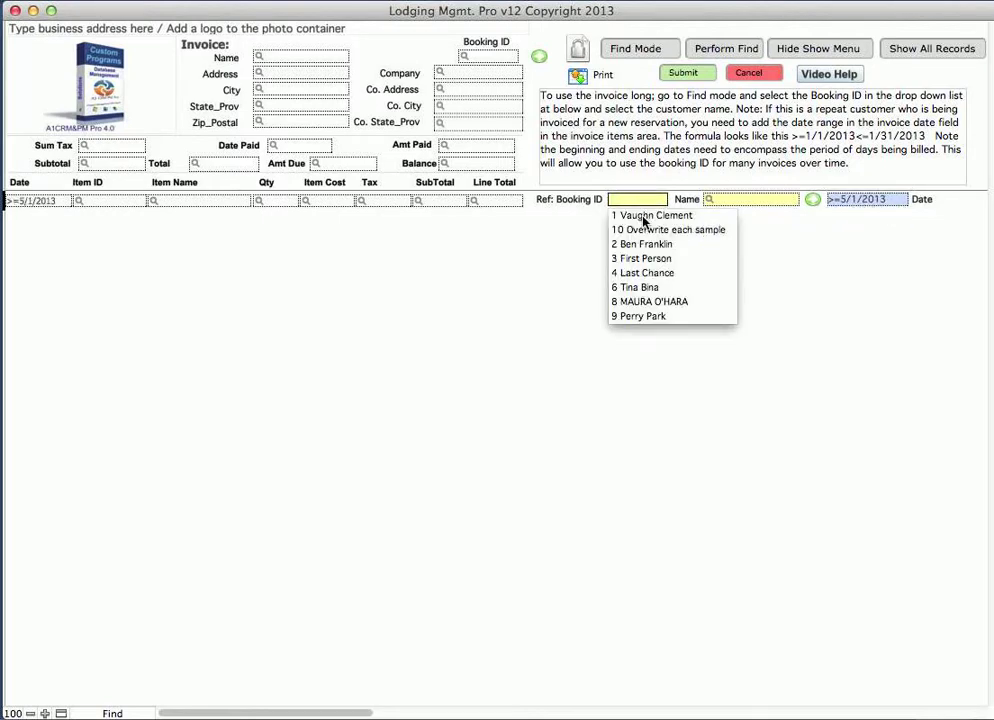
{"action": "left_click", "coordinate": [643, 217]}
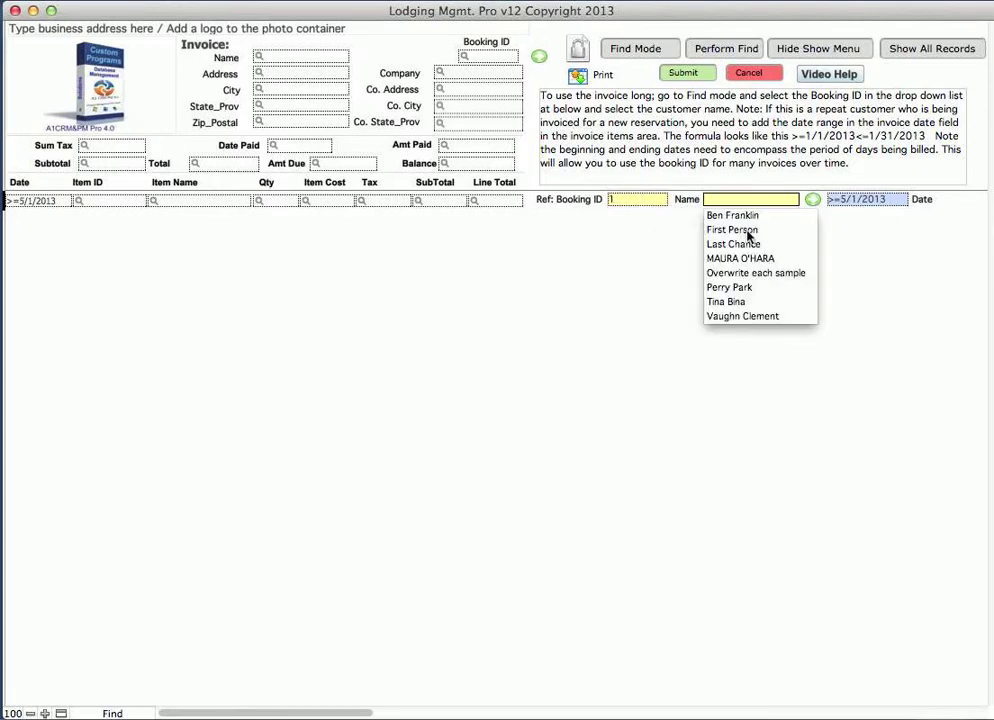
{"action": "left_click", "coordinate": [748, 316]}
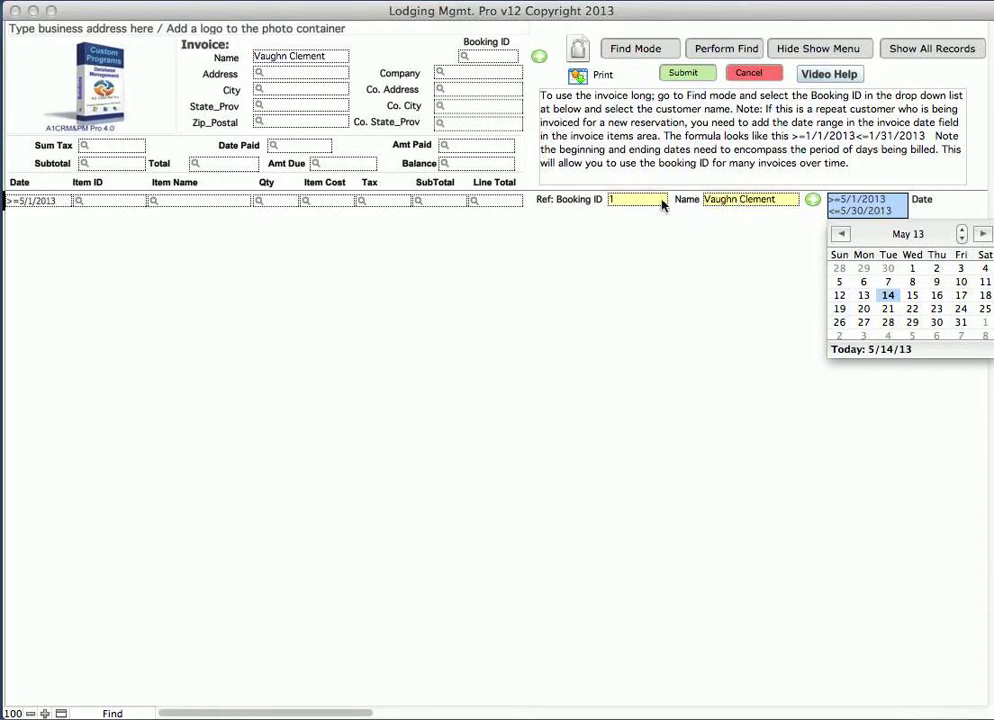
{"action": "left_click", "coordinate": [712, 52]}
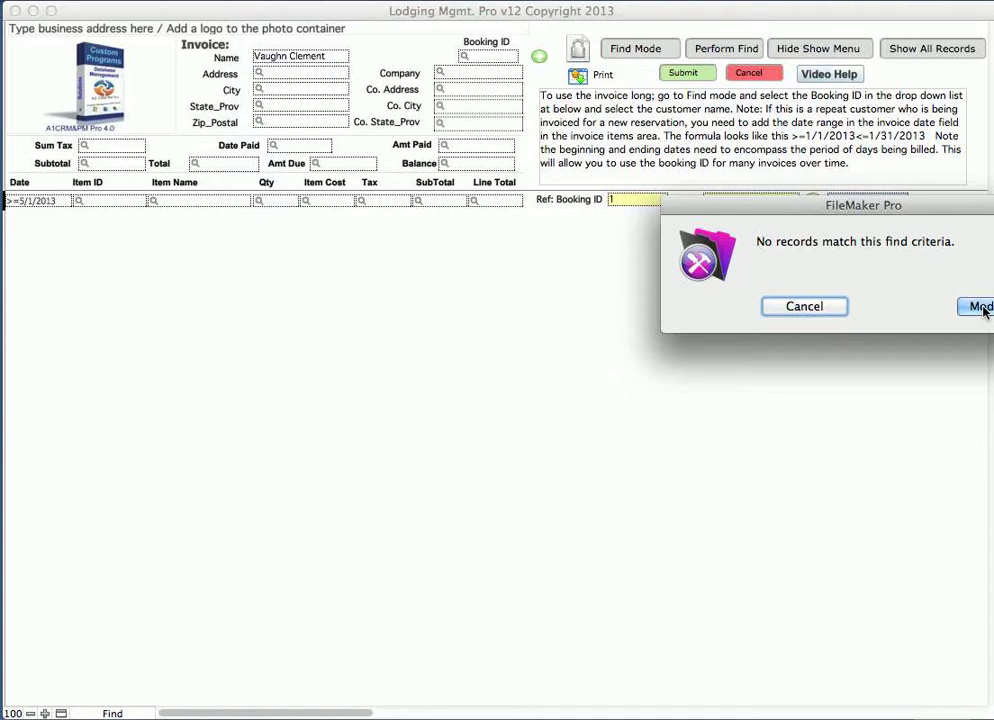
{"action": "left_click_drag", "start_coordinate": [916, 209], "coordinate": [720, 235]}
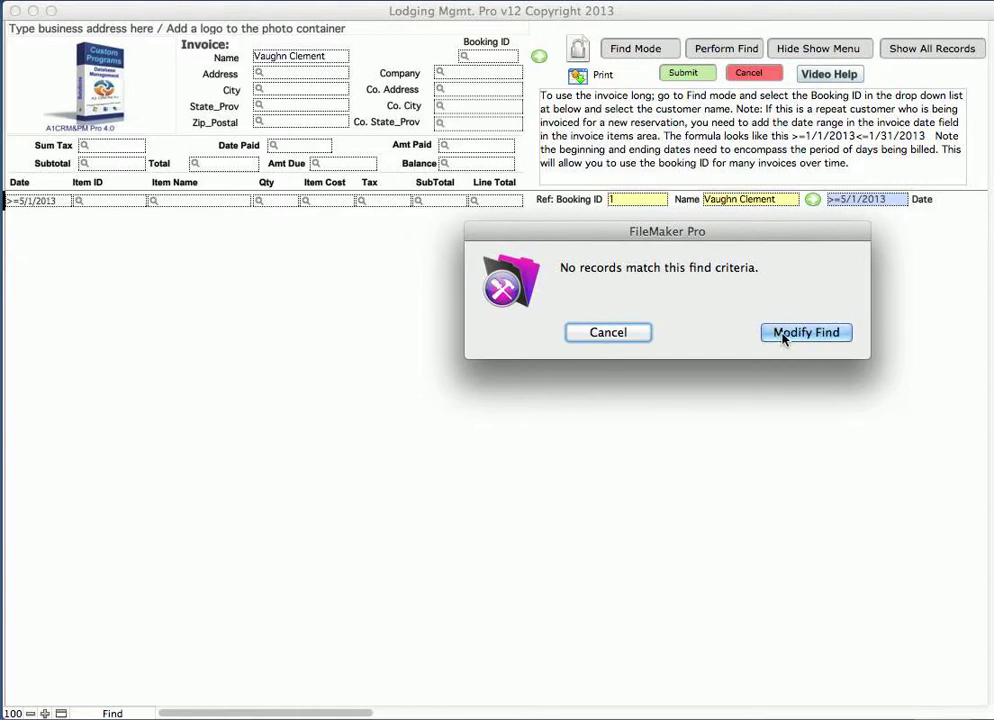
{"action": "left_click", "coordinate": [608, 333]}
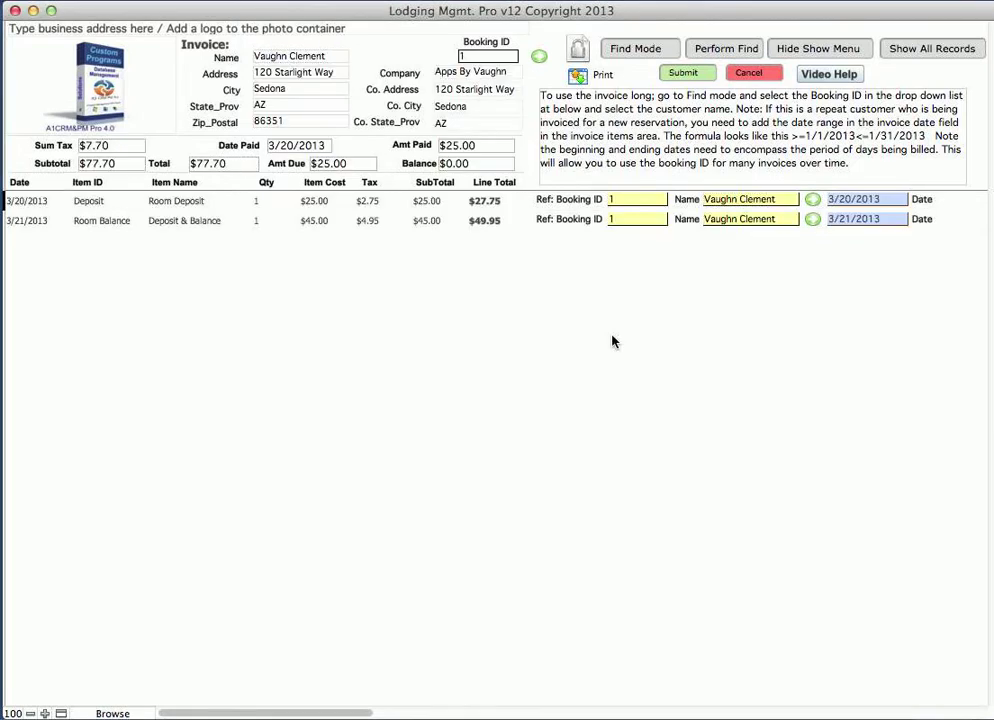